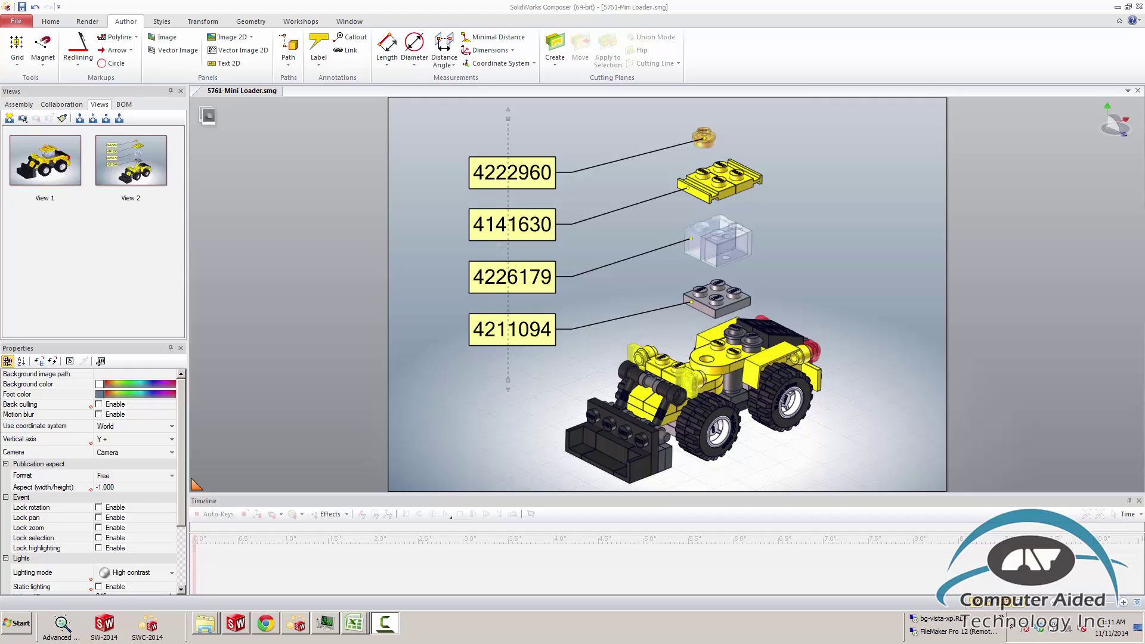
Step: Switch to SolidWorks and compare the PART NUMBER and RD_PartNo columns of the Mini Loader's bill of materials
click(235, 627)
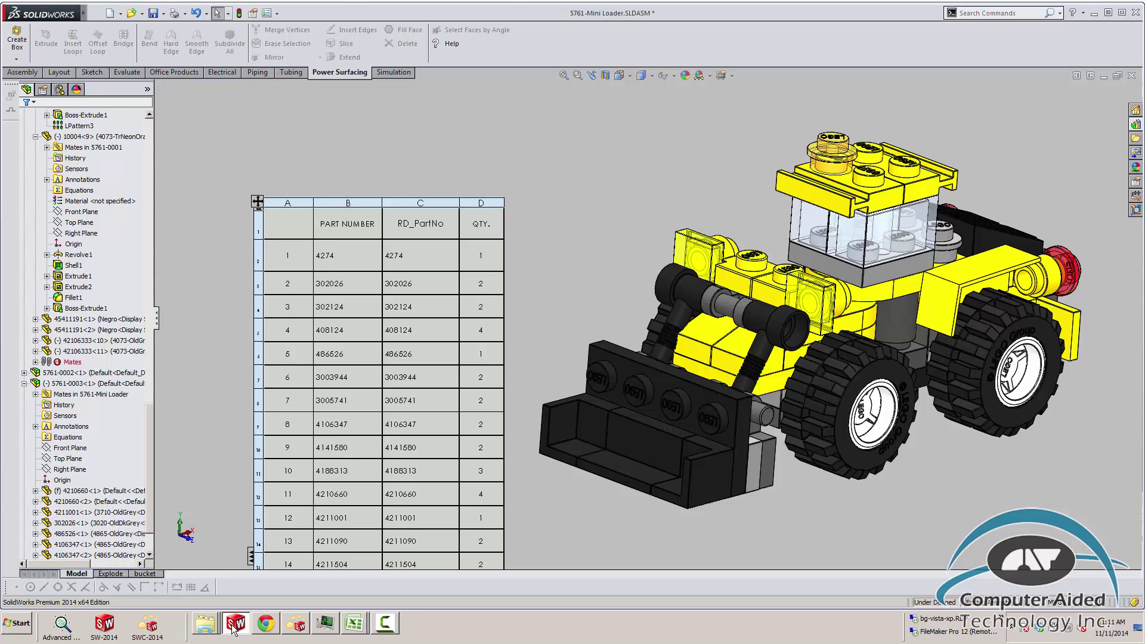
click(339, 199)
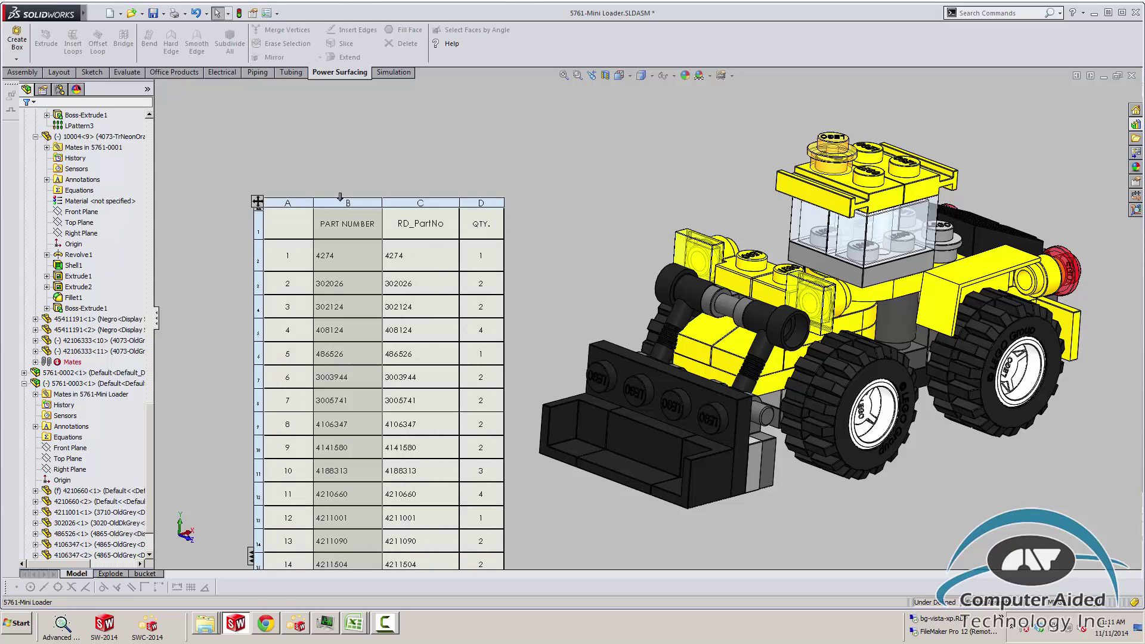
click(398, 199)
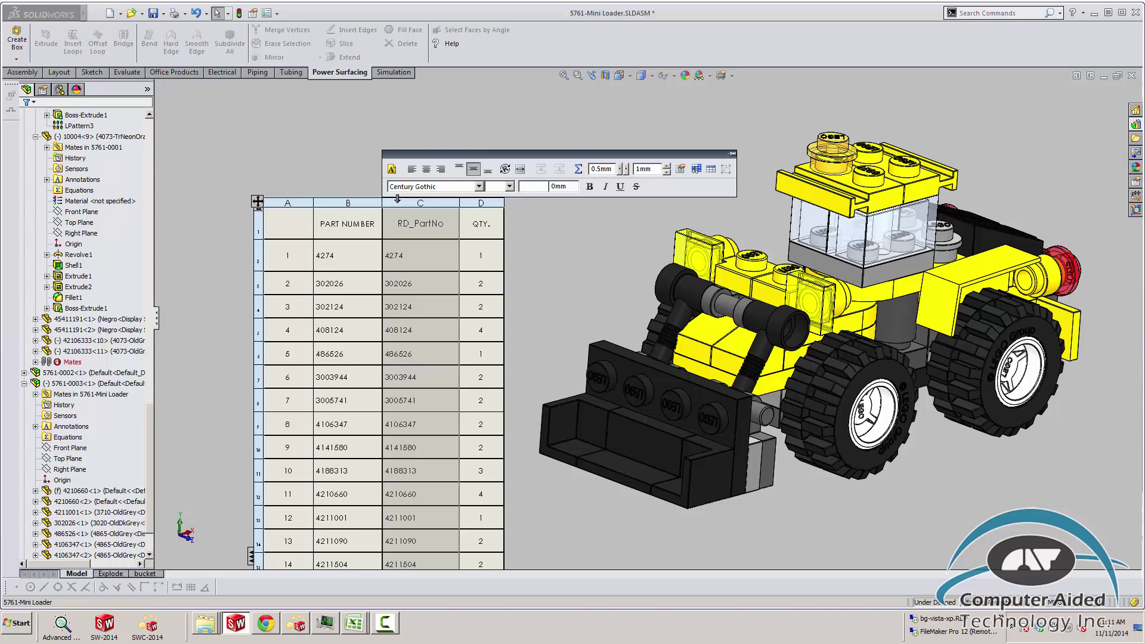
scroll(343, 271, up, 5)
scroll(534, 378, down, 3)
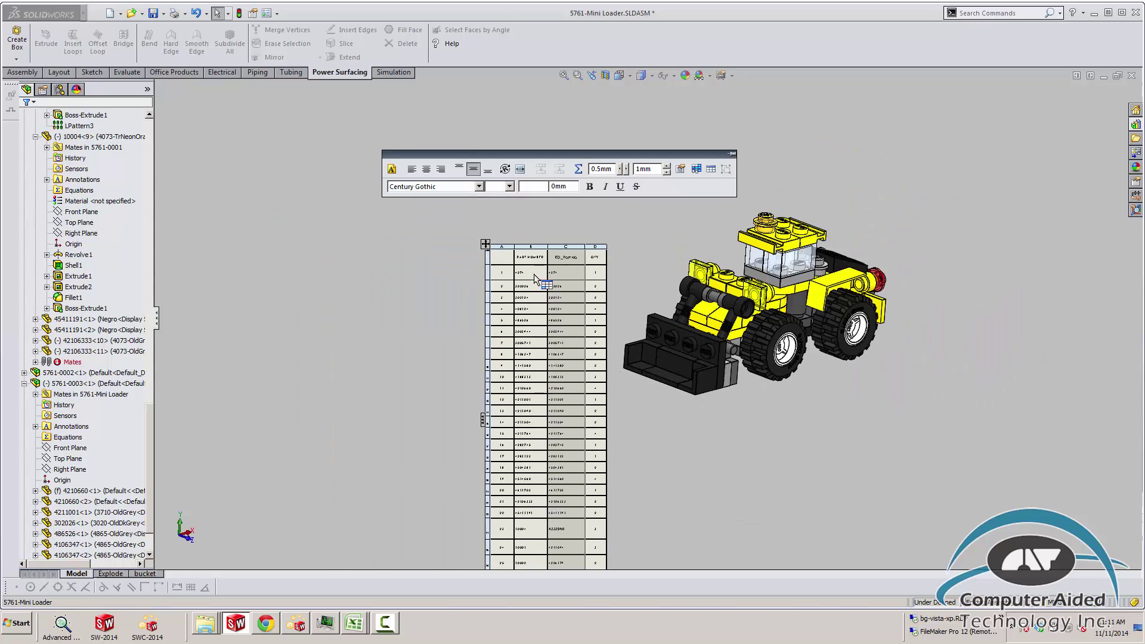
click(535, 568)
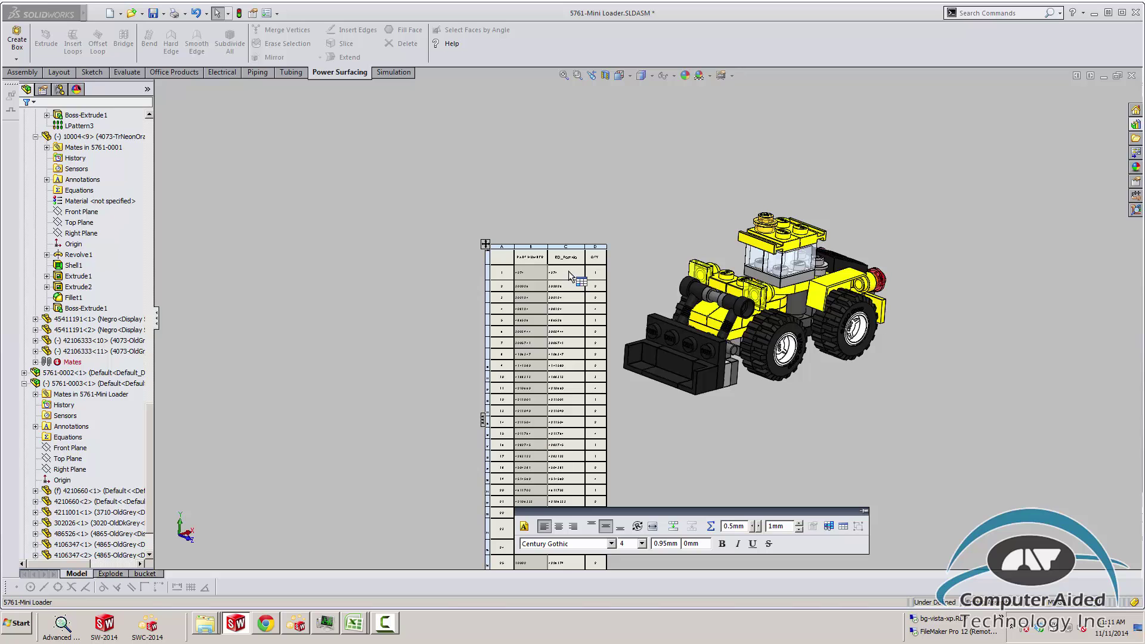
click(626, 259)
scroll(546, 329, up, 3)
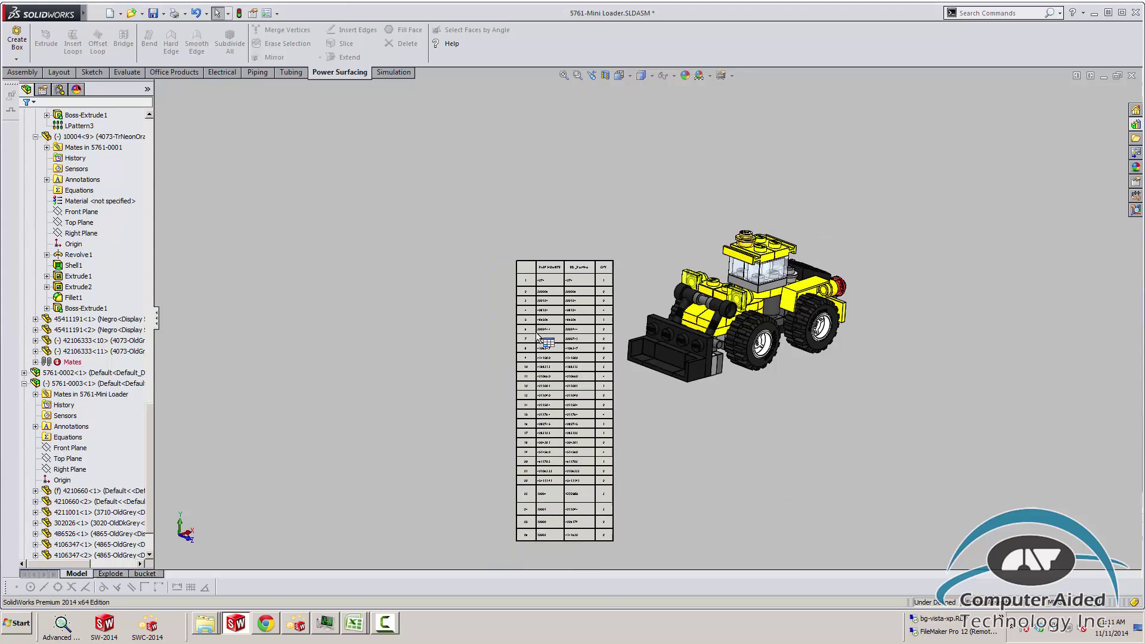
scroll(574, 312, down, 8)
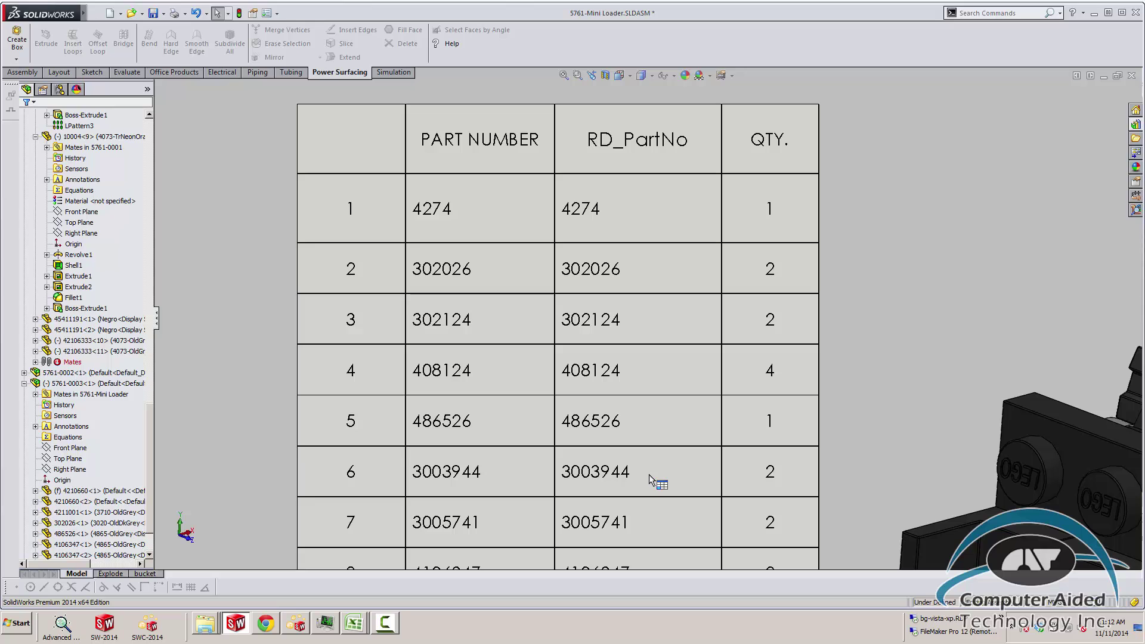
scroll(649, 475, up, 8)
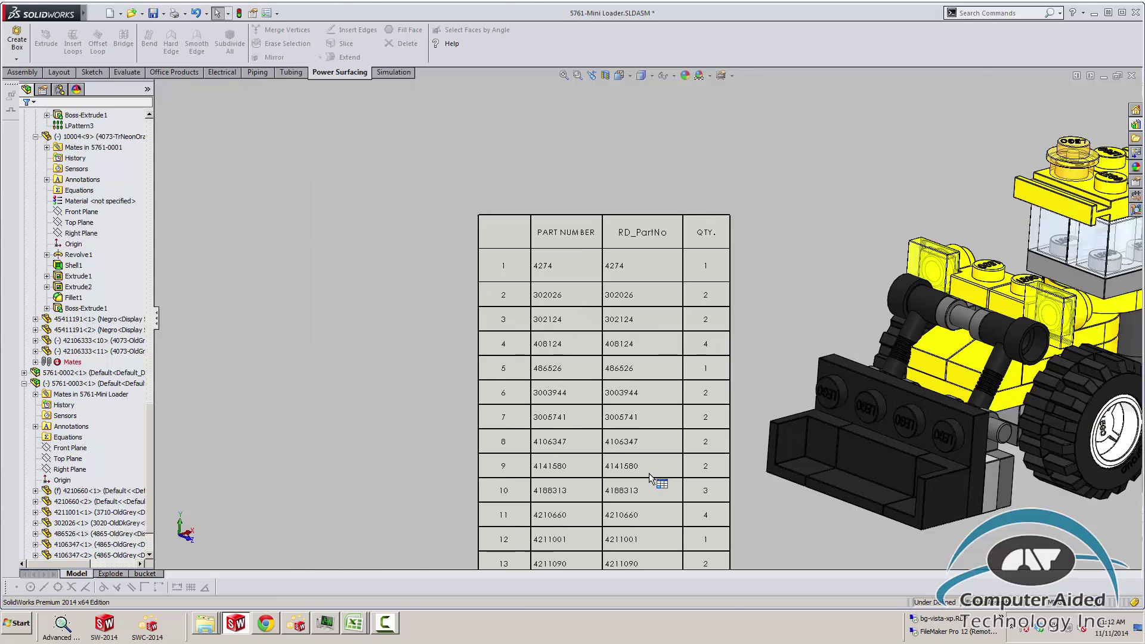
scroll(652, 513, down, 10)
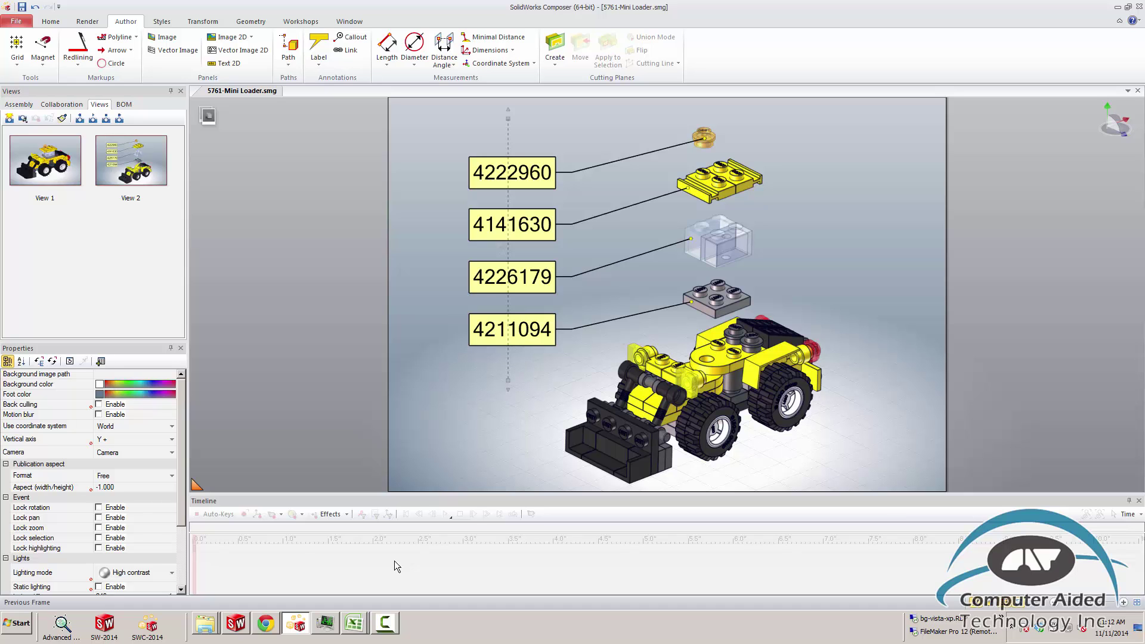
Step: Return to the SolidWorks bill of materials and check the RD_PartNo values for parts 10001 to 10004
click(236, 624)
click(728, 418)
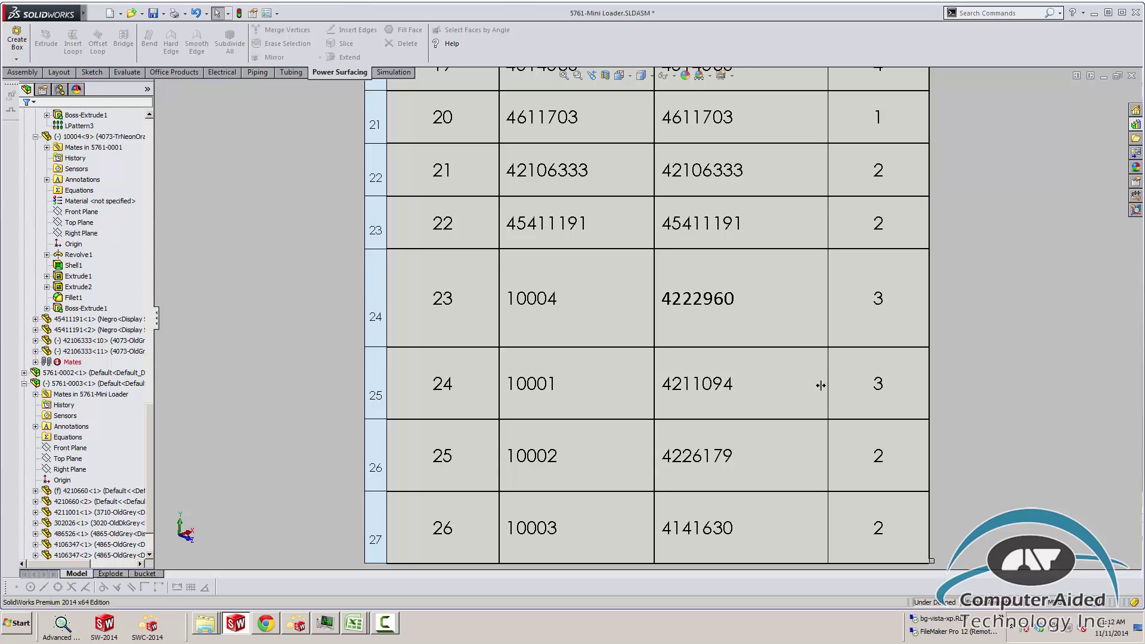
key(Escape)
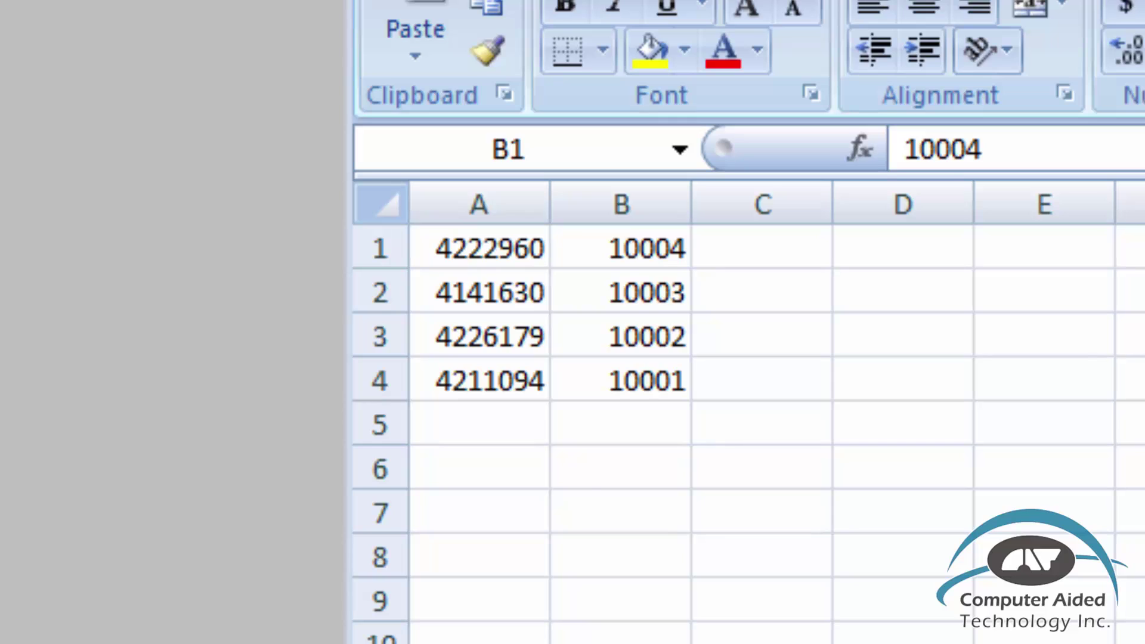
Step: Examine the old and new part number pairs in cells A1:B4 of the Excel sheet
click(539, 254)
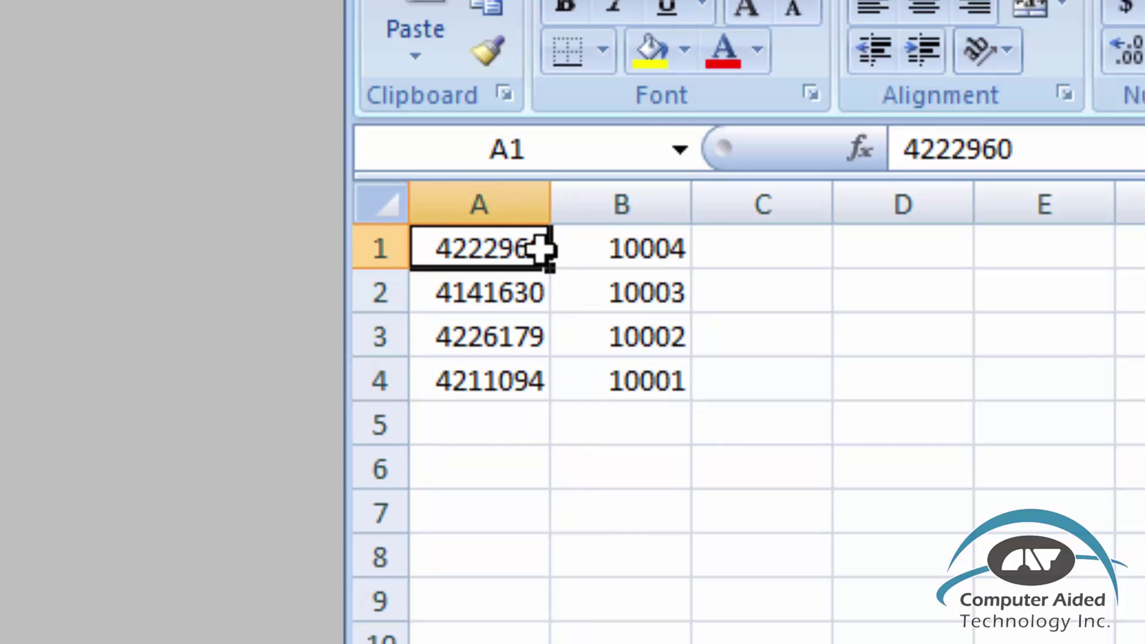
drag(540, 254, 613, 367)
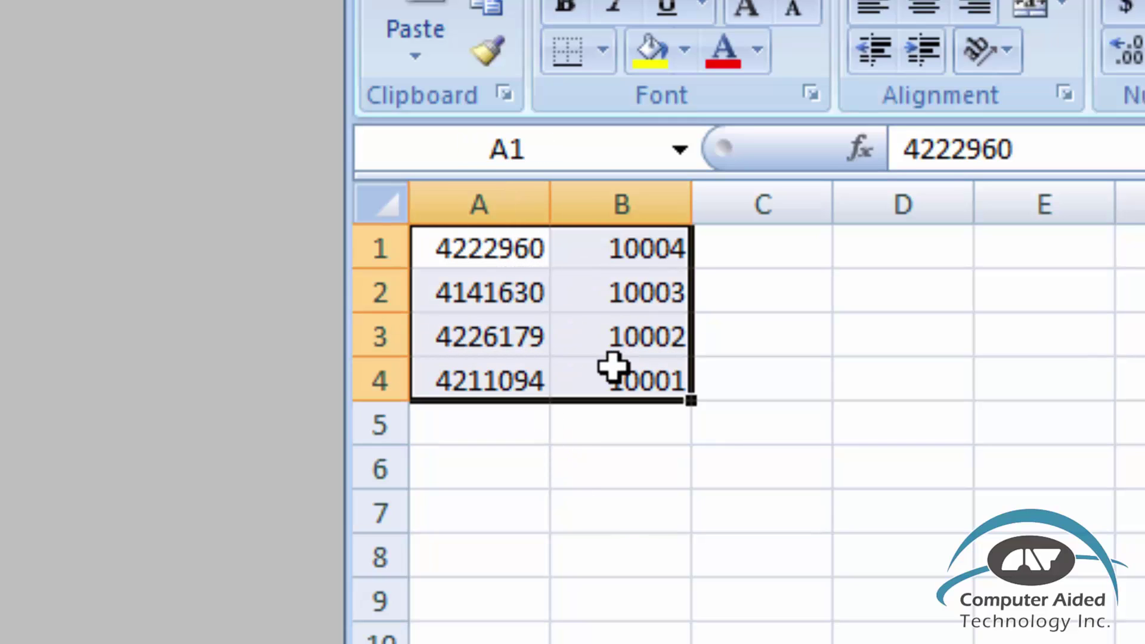
drag(486, 256, 475, 373)
drag(601, 252, 590, 357)
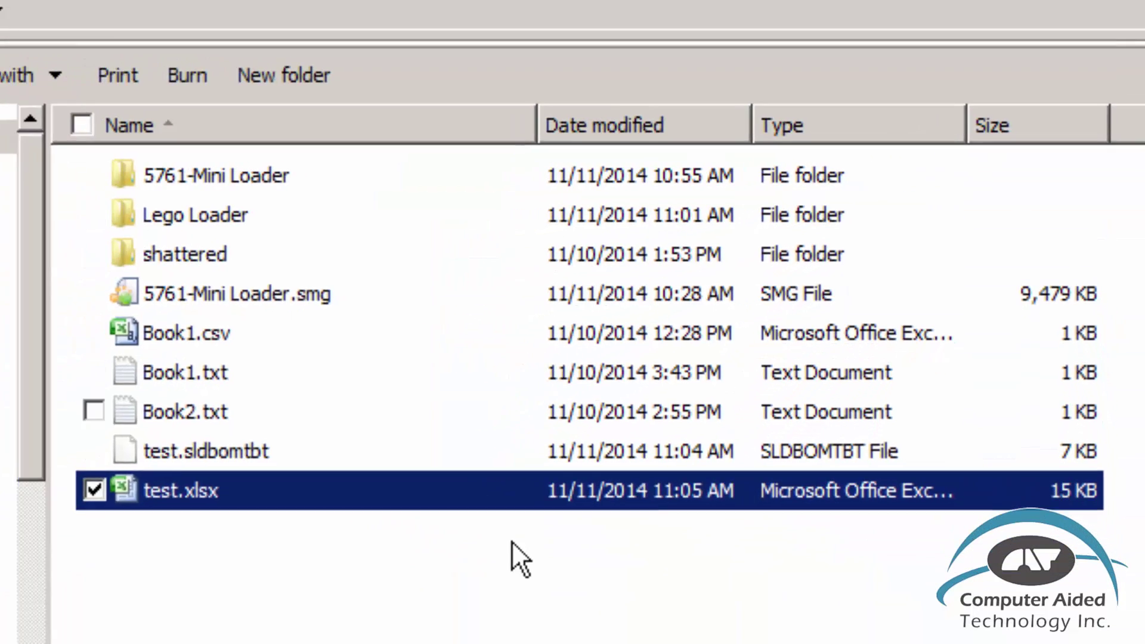
Step: Extract 5761-Mini Loader.smg with 7-Zip into a 5761-Mini Loader subfolder of the Compoesr Testing folder
click(512, 542)
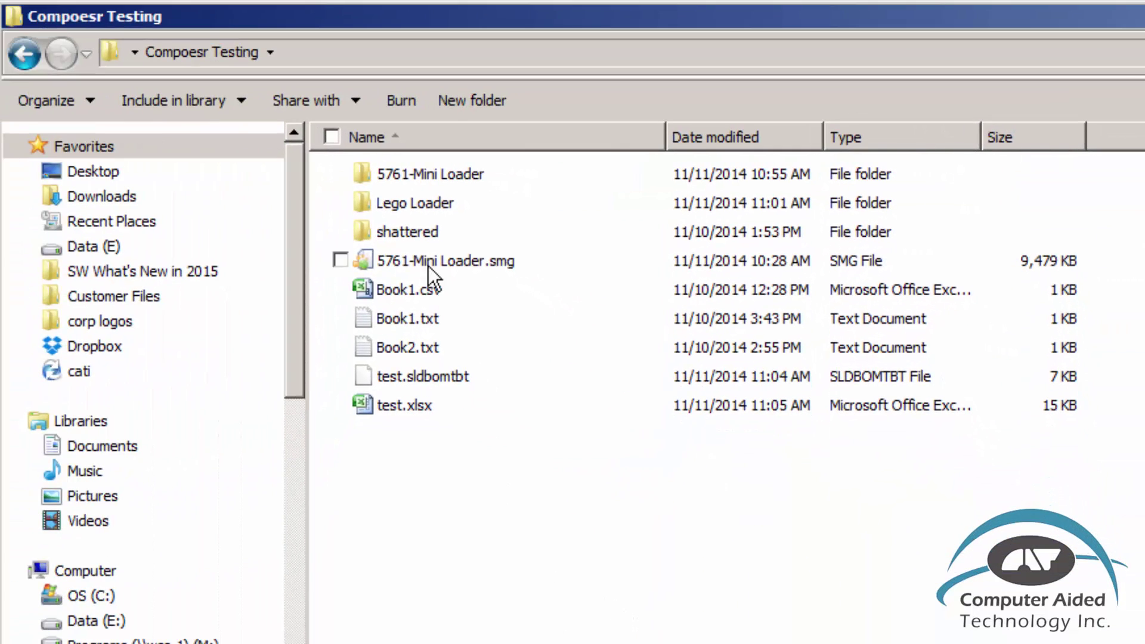
click(429, 262)
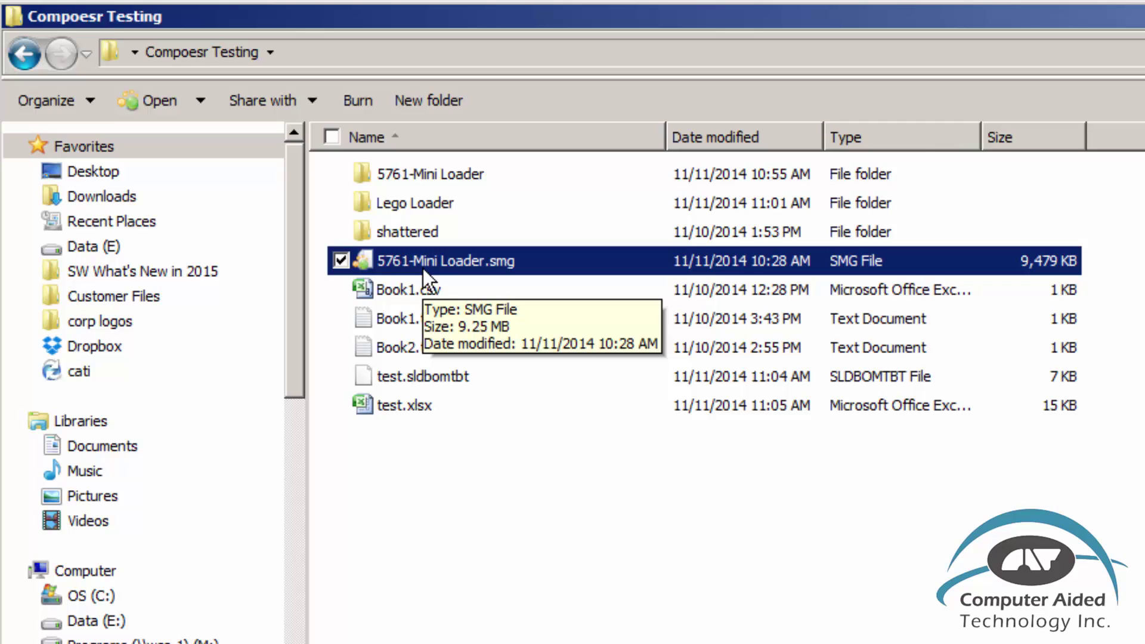
right_click(423, 268)
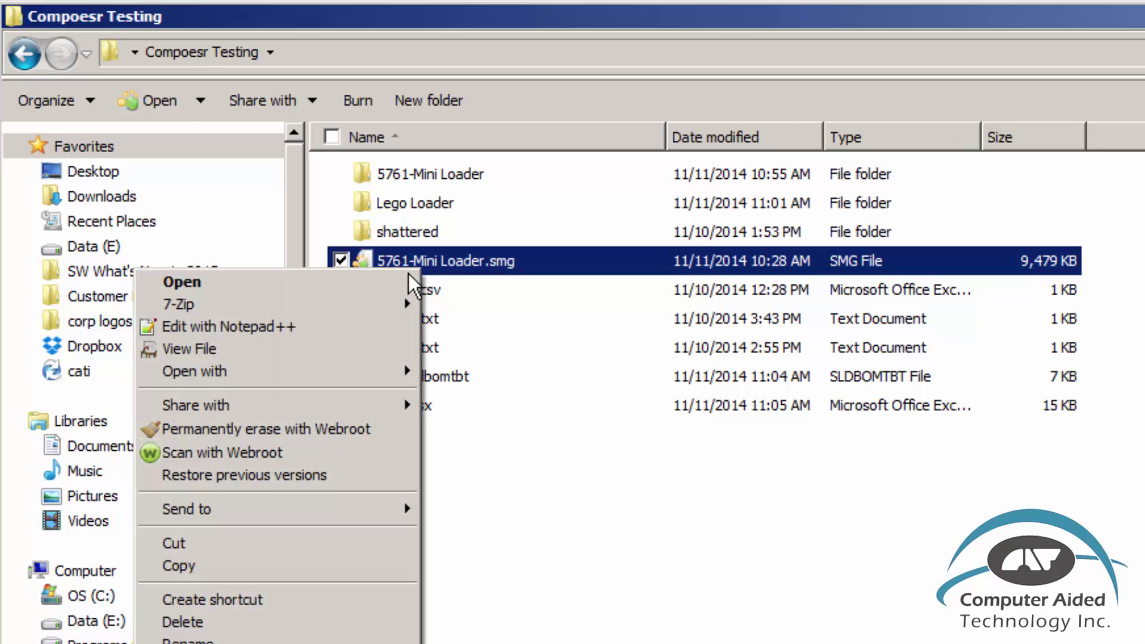
mouse_move(403, 301)
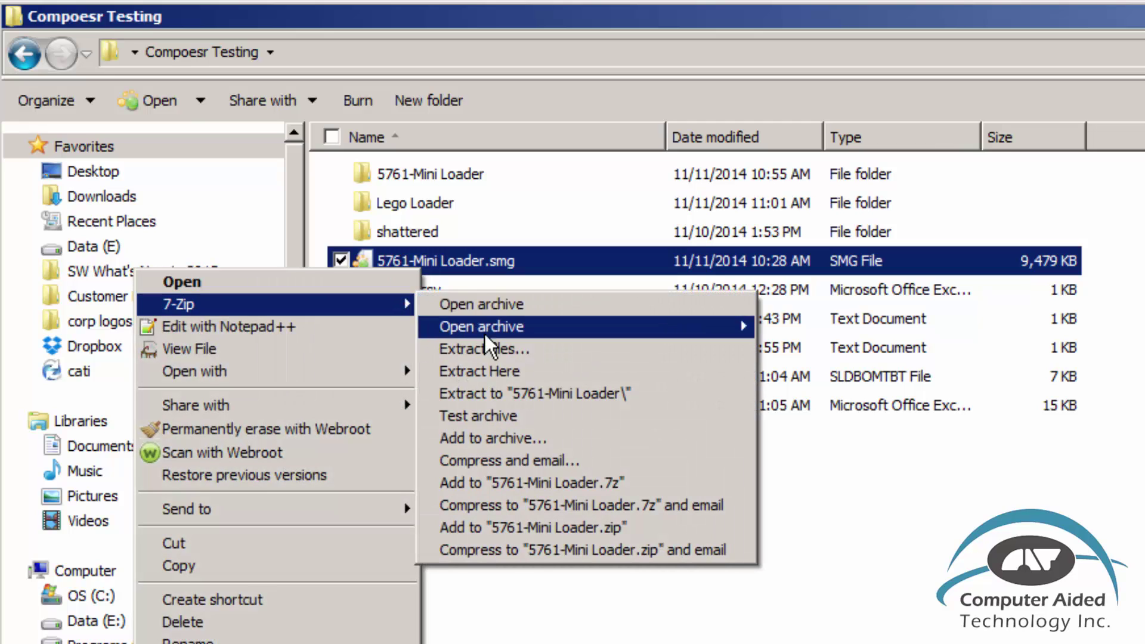
click(496, 394)
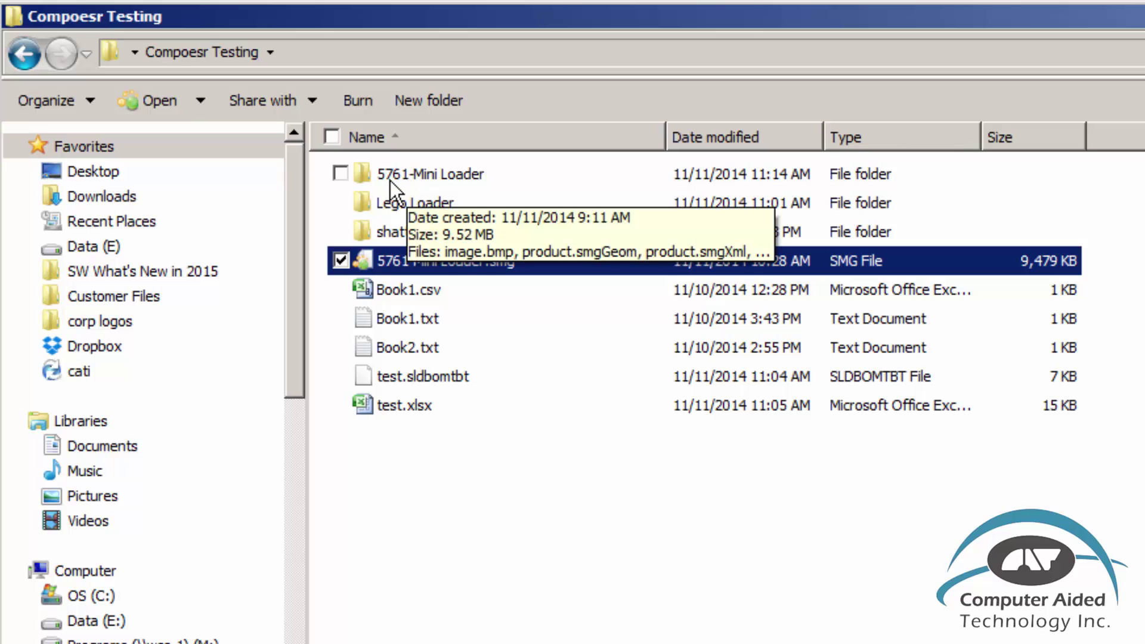
Step: Open the extracted 5761-Mini Loader folder and locate the product.smgGeom and product.smgXml files
double_click(424, 175)
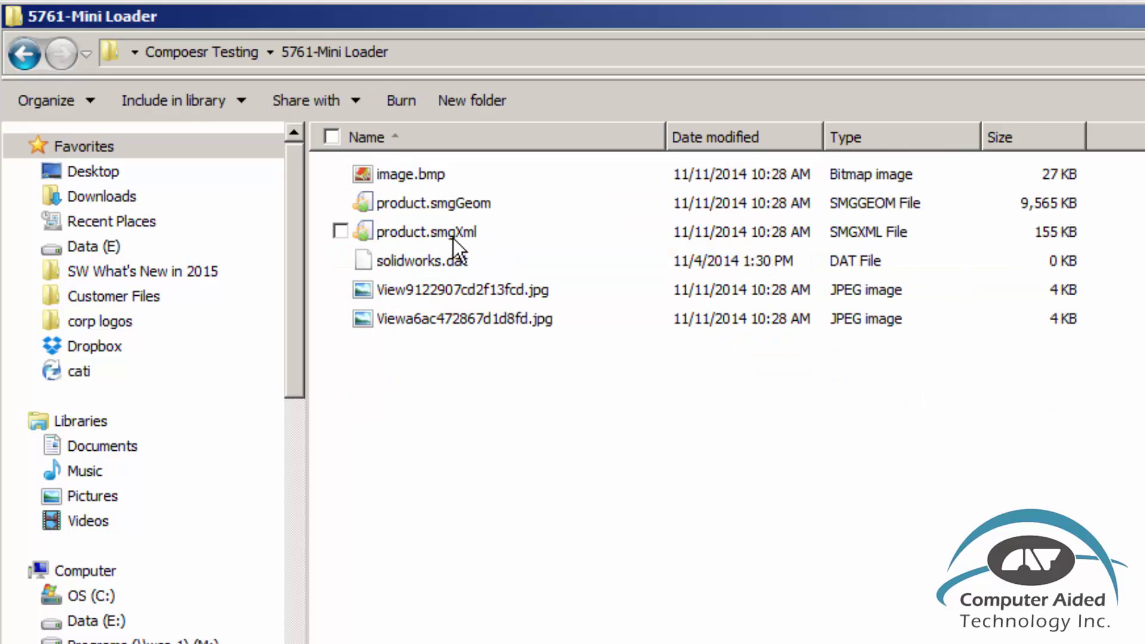
click(453, 238)
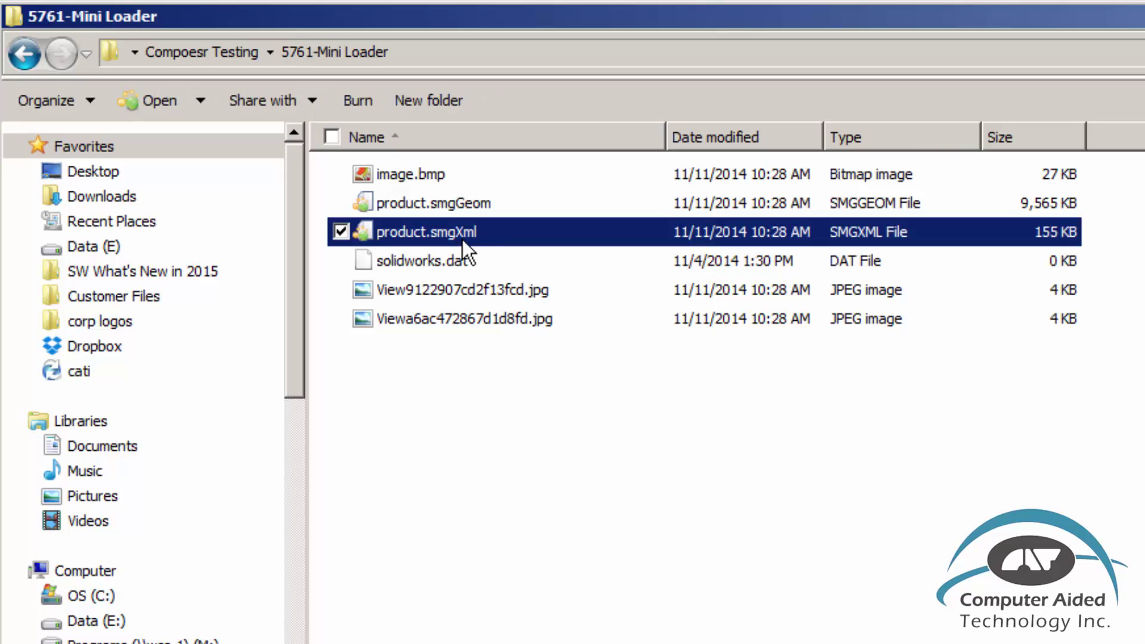
click(468, 210)
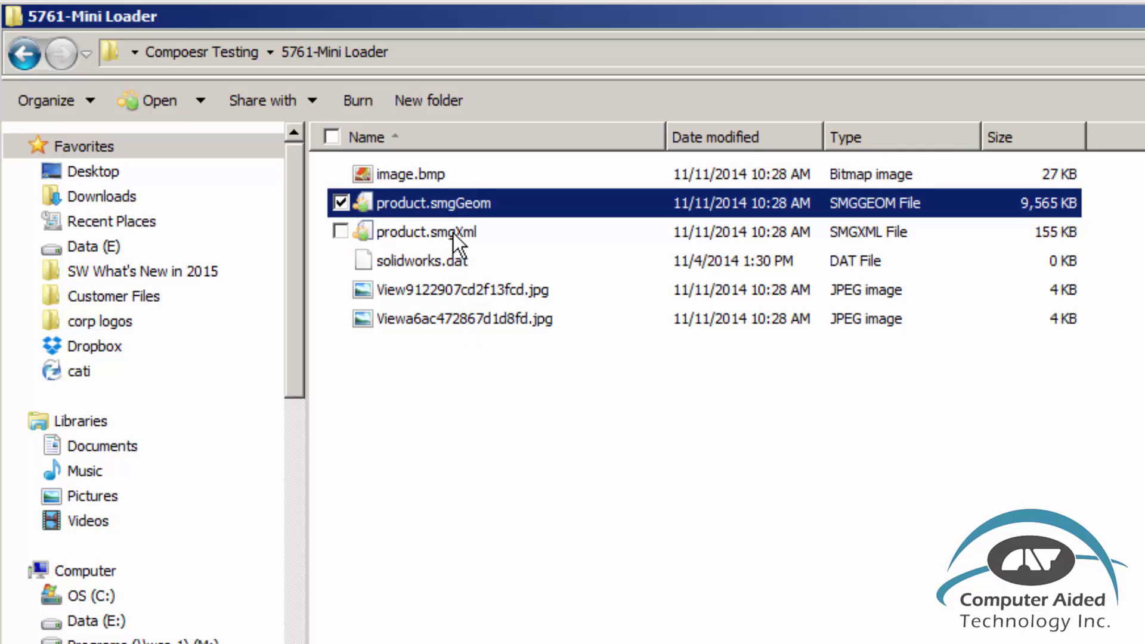
click(453, 233)
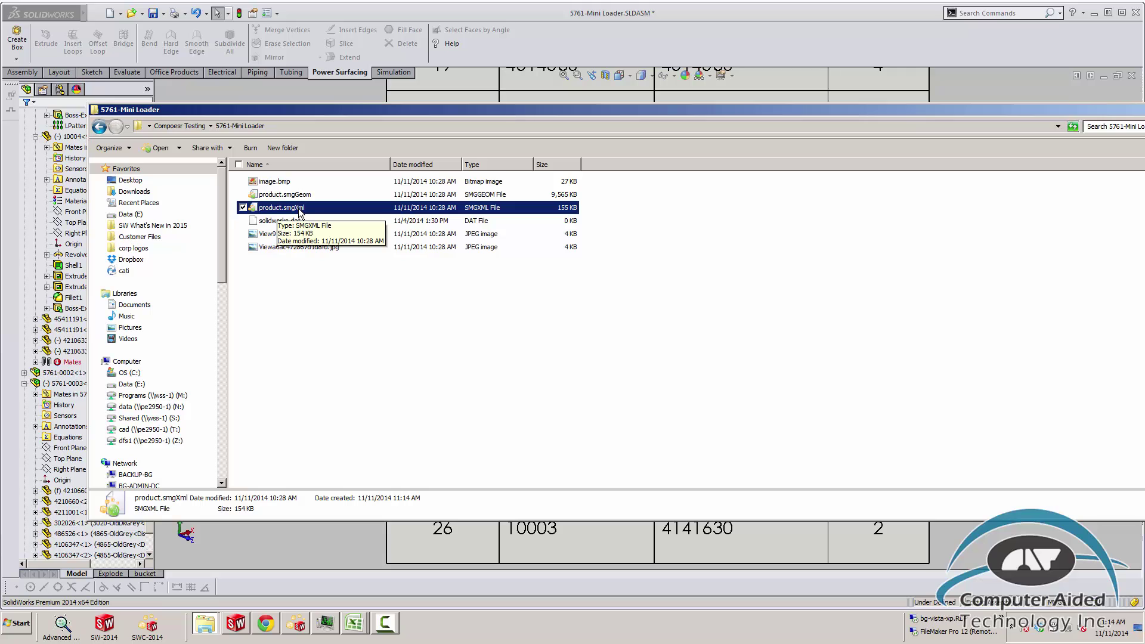
Step: Launch Advanced Find and Replace and add product.smgGeom and product.smgXml from the 5761-Mini Loader folder as source files
click(58, 628)
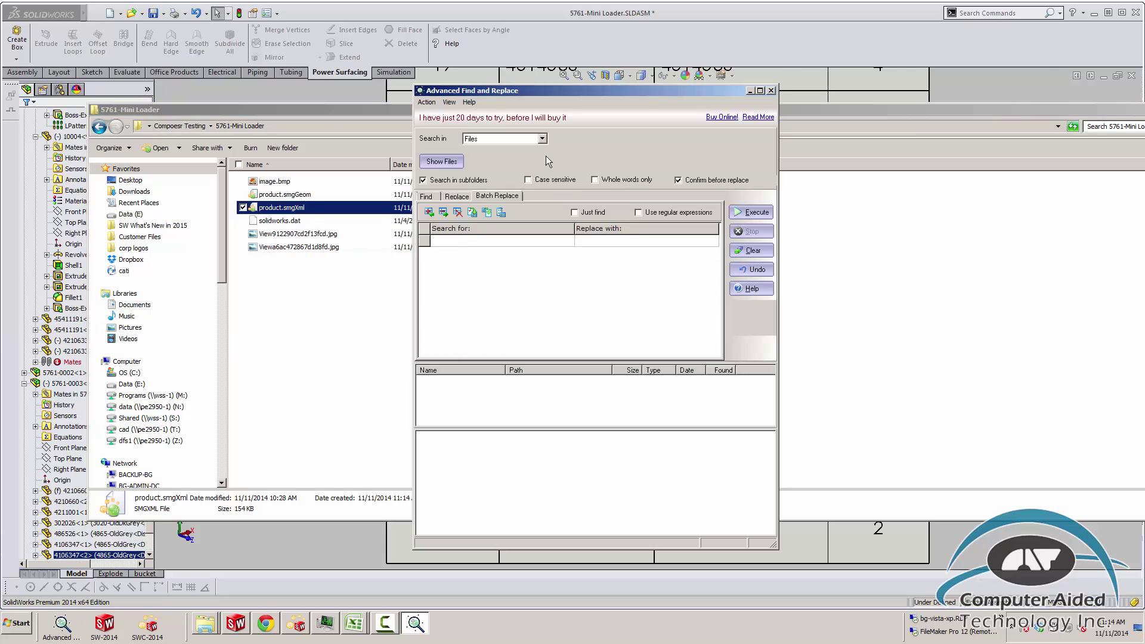
drag(601, 91, 789, 104)
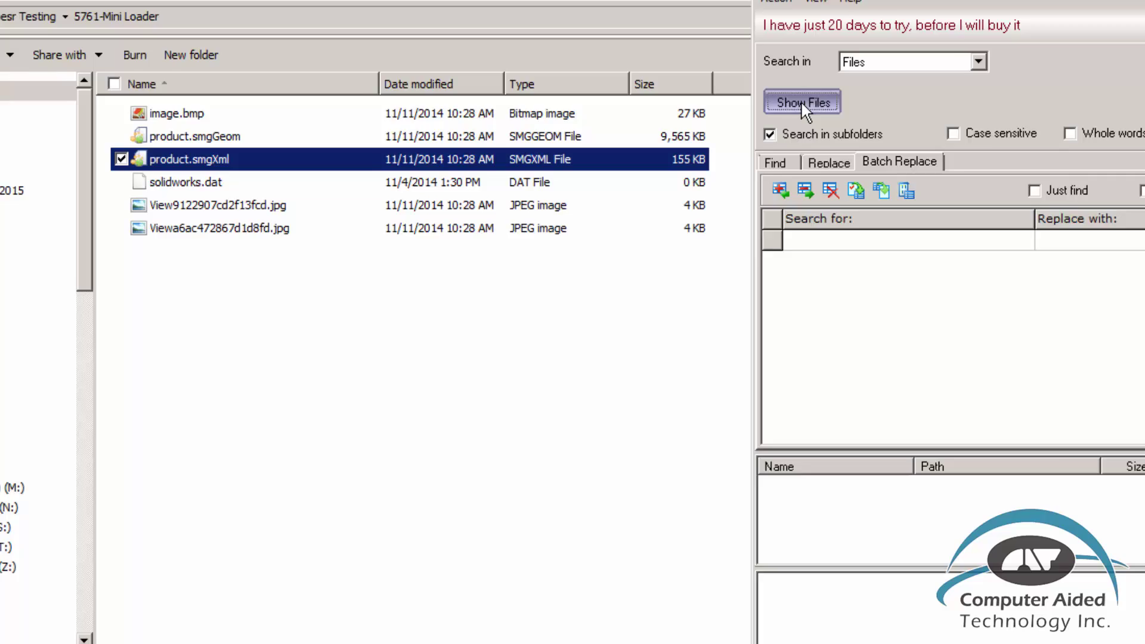
click(678, 107)
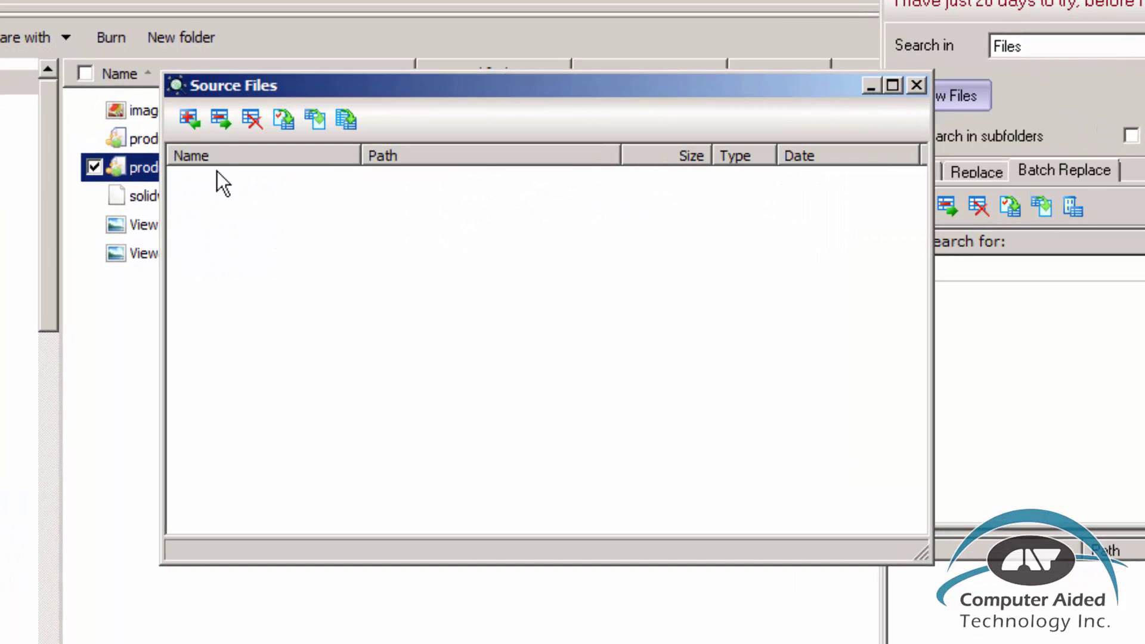
click(190, 119)
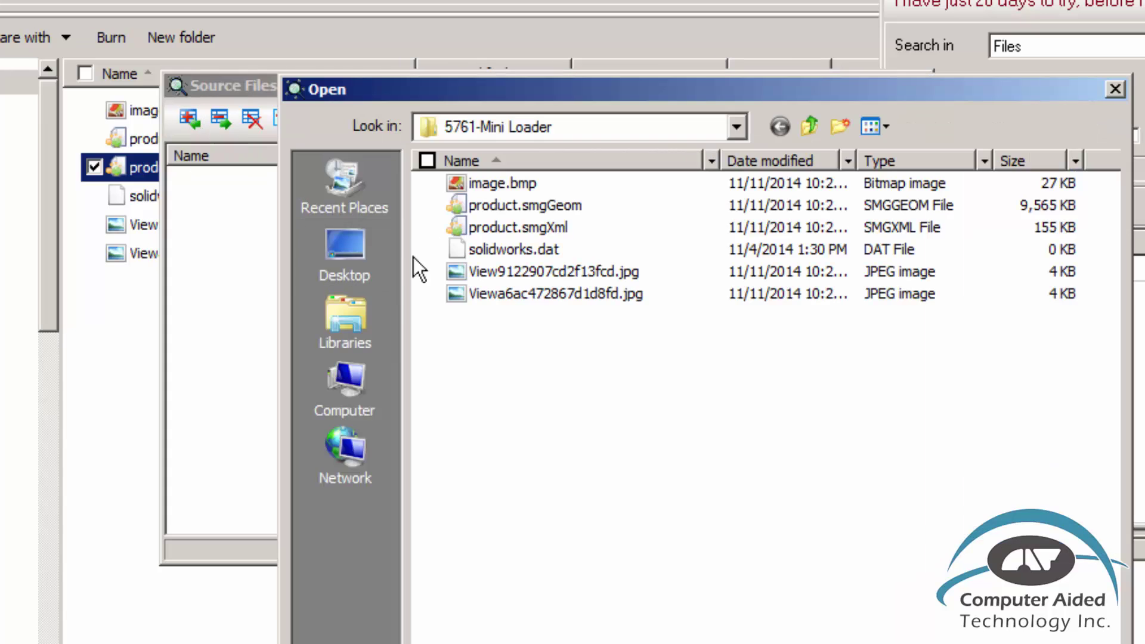
click(531, 230)
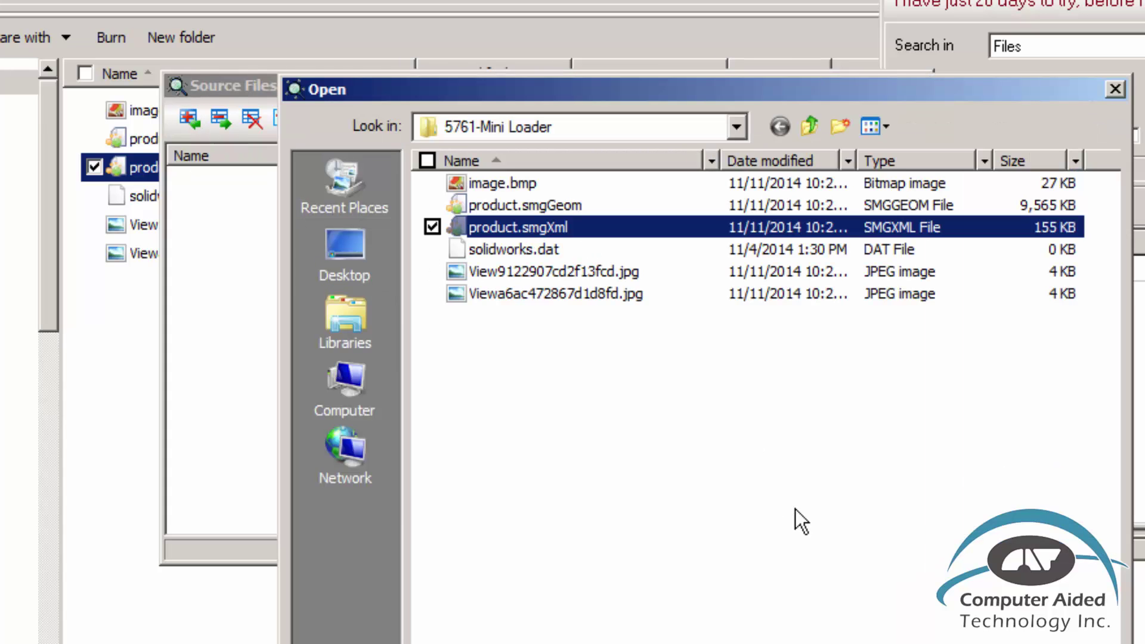
ctrl+click(558, 210)
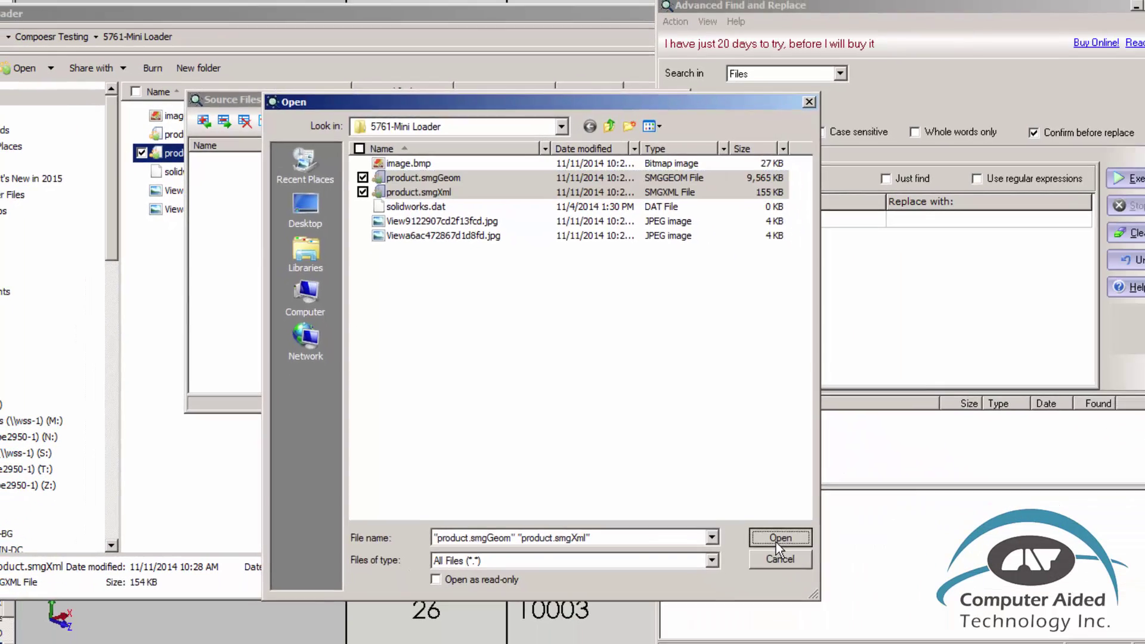
click(779, 538)
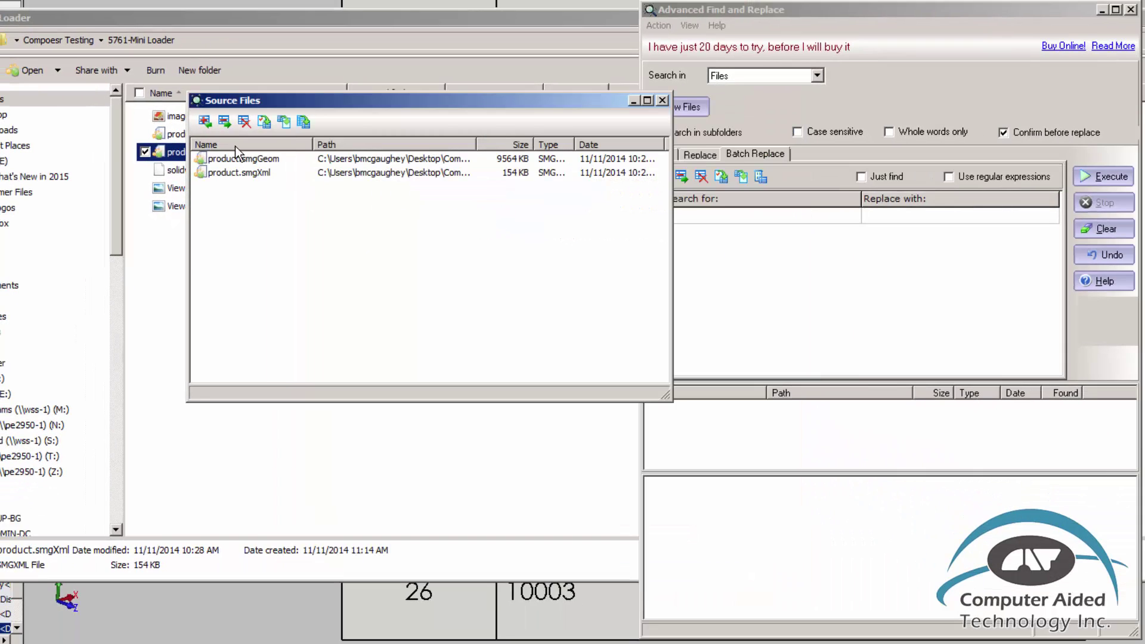
click(663, 100)
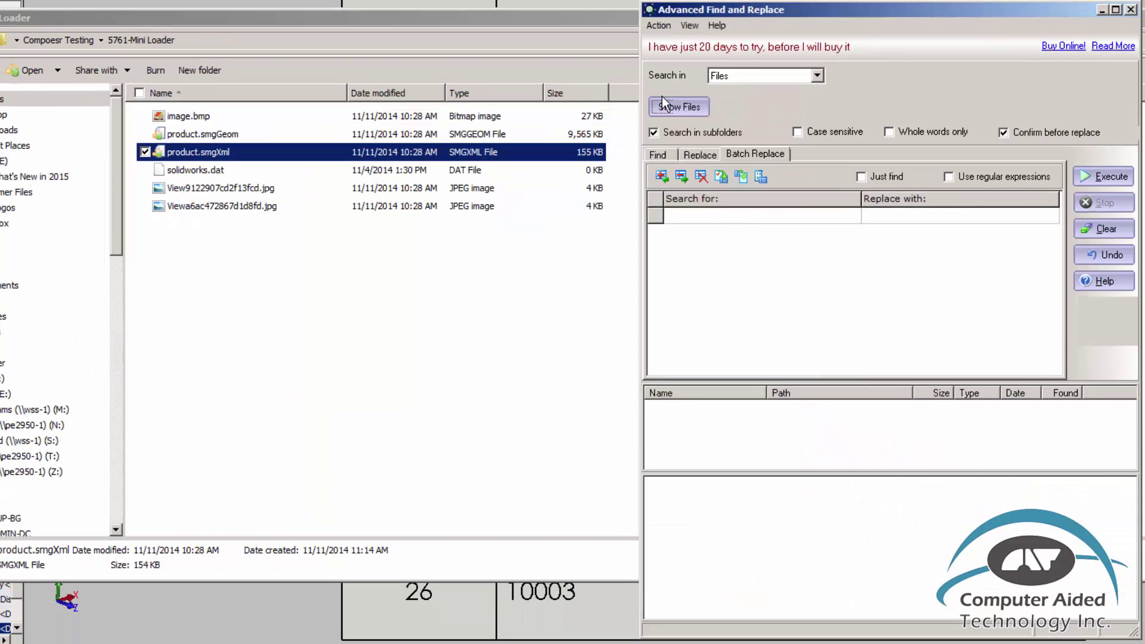
Step: Import the search and replace number pairs from Book1.csv in the Compoesr Testing folder, overwriting the current batch table
click(720, 176)
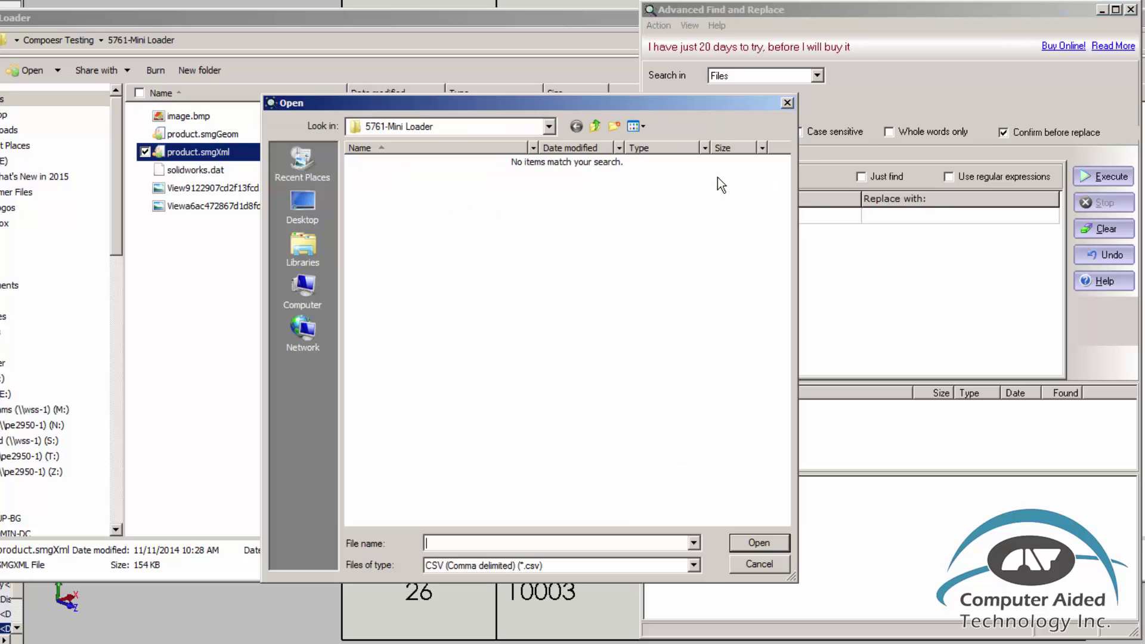
click(595, 127)
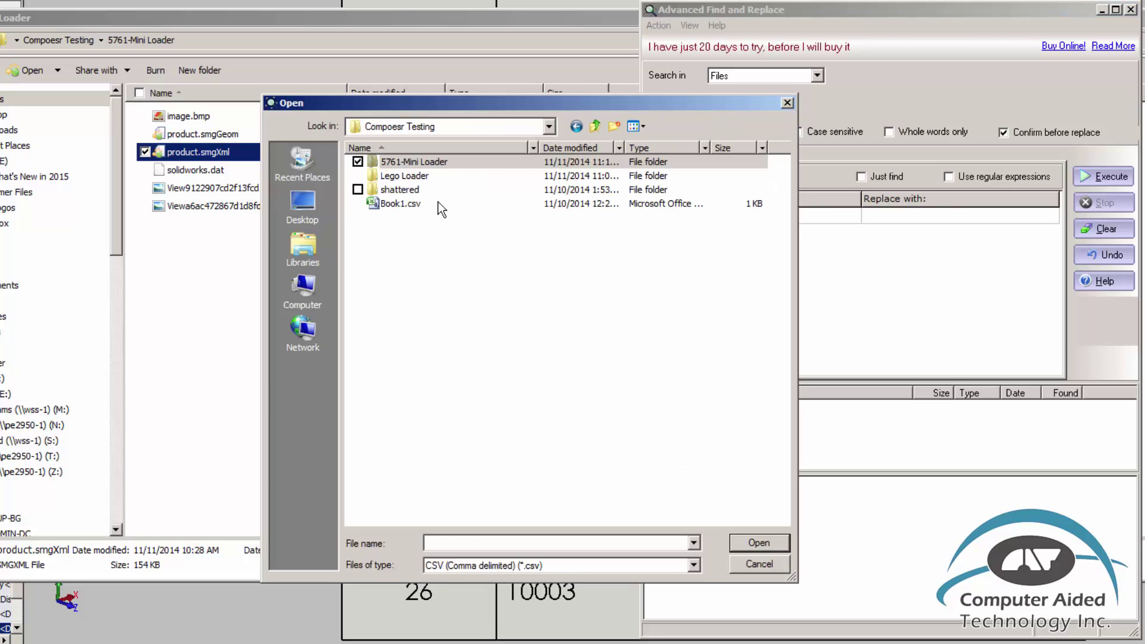
click(409, 205)
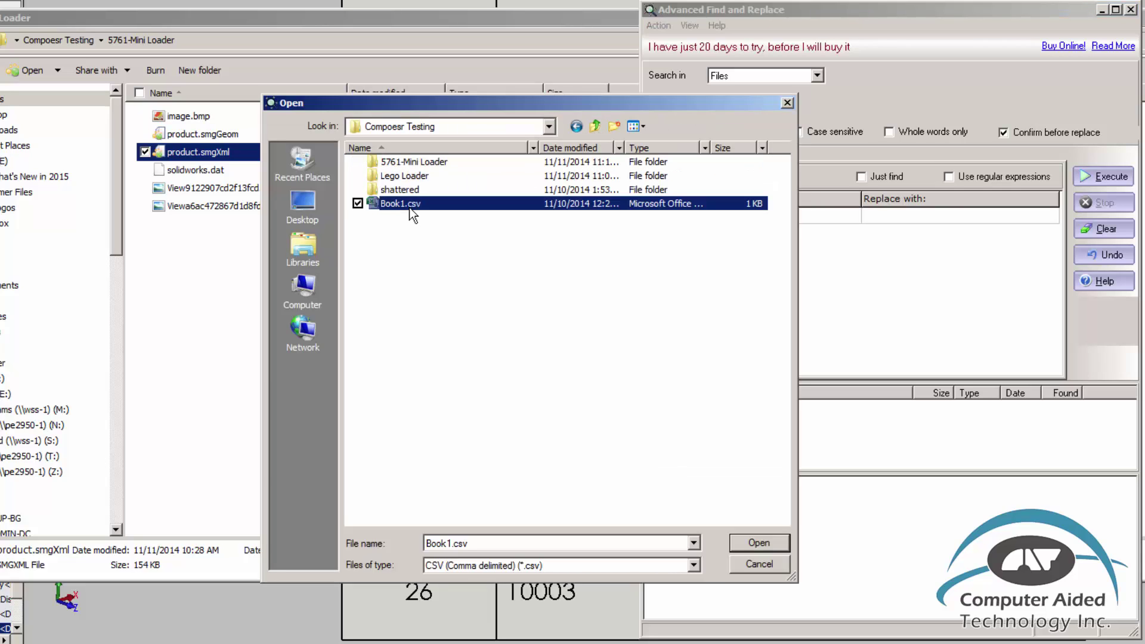
click(755, 544)
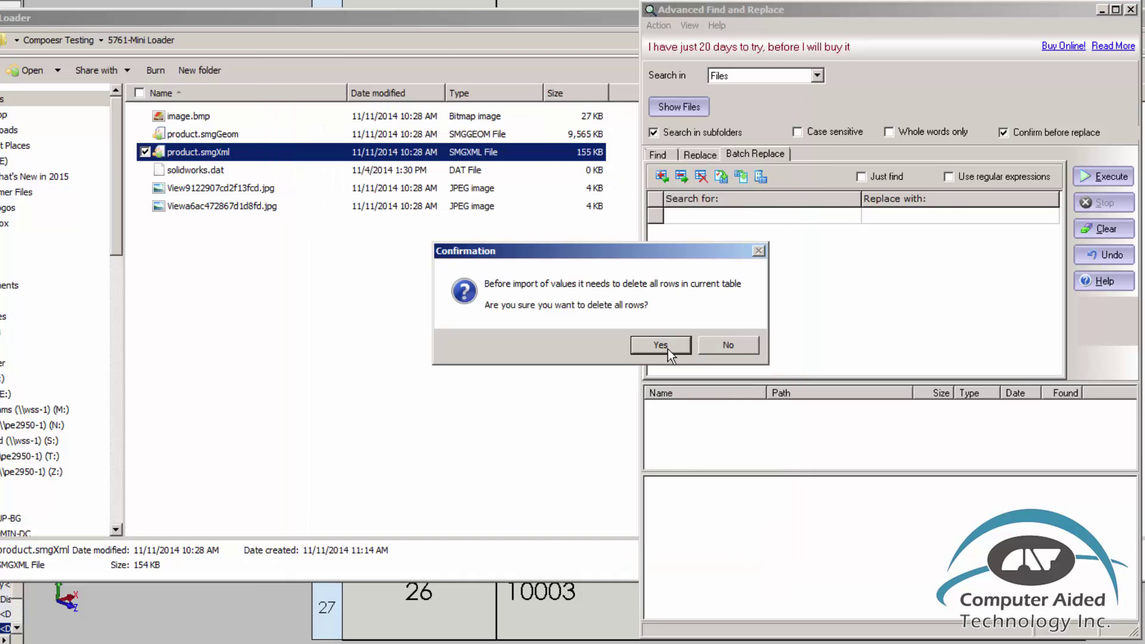
click(660, 345)
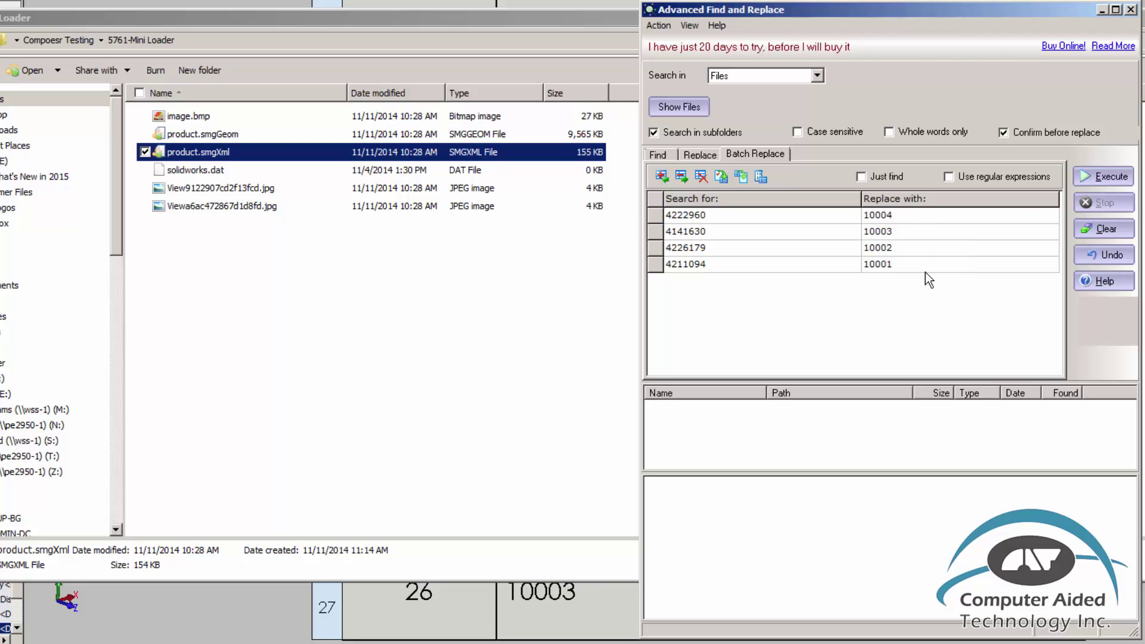
Step: Run the batch replacement on all matching source files, then close Advanced Find and Replace
click(1103, 177)
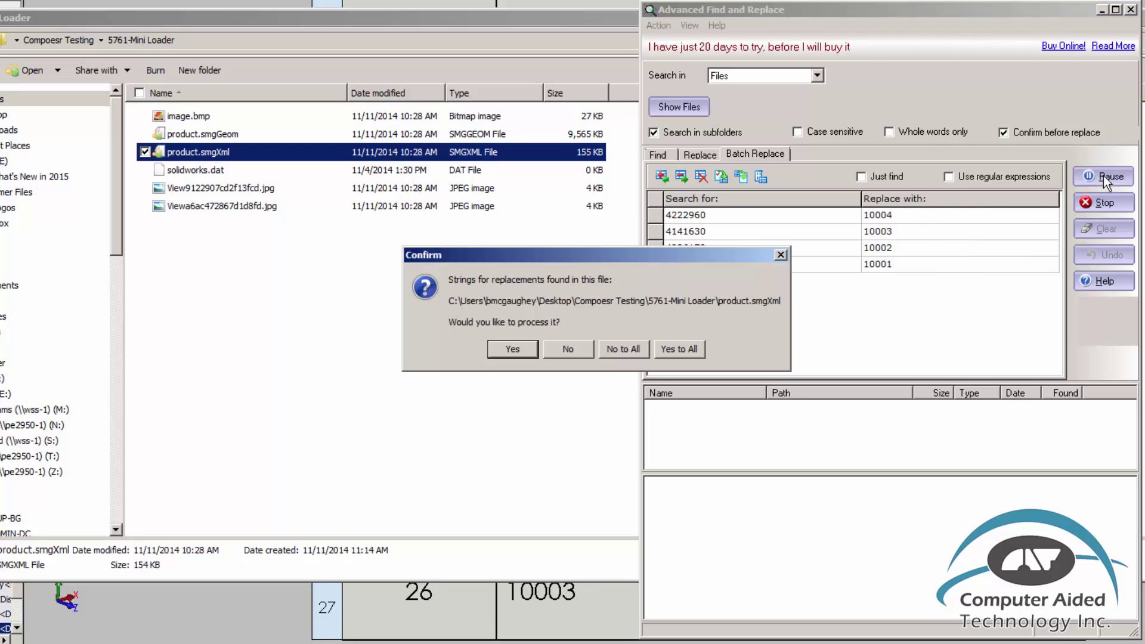
click(683, 349)
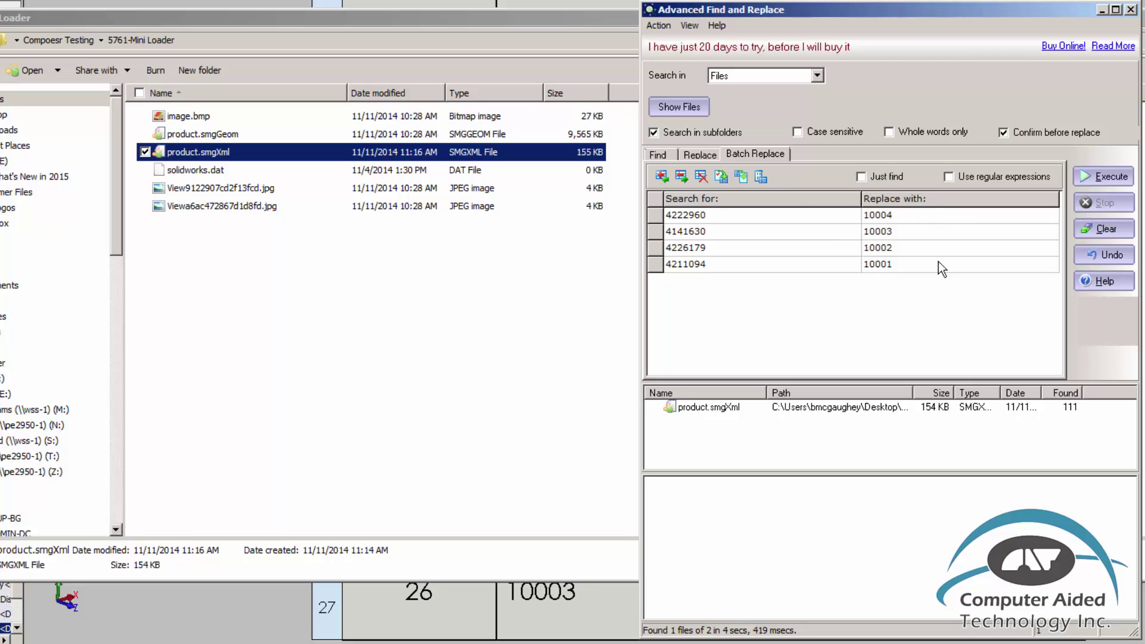
click(1130, 10)
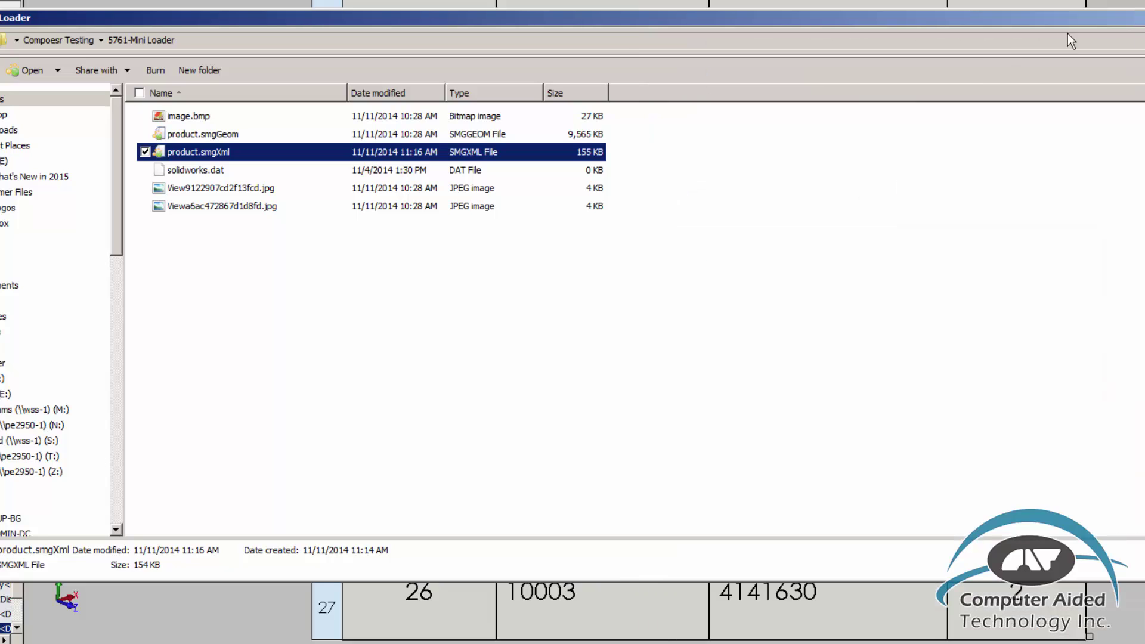
Step: Open product.smgXml from the 5761-Mini Loader folder in SolidWorks Composer and maximize its window
click(592, 302)
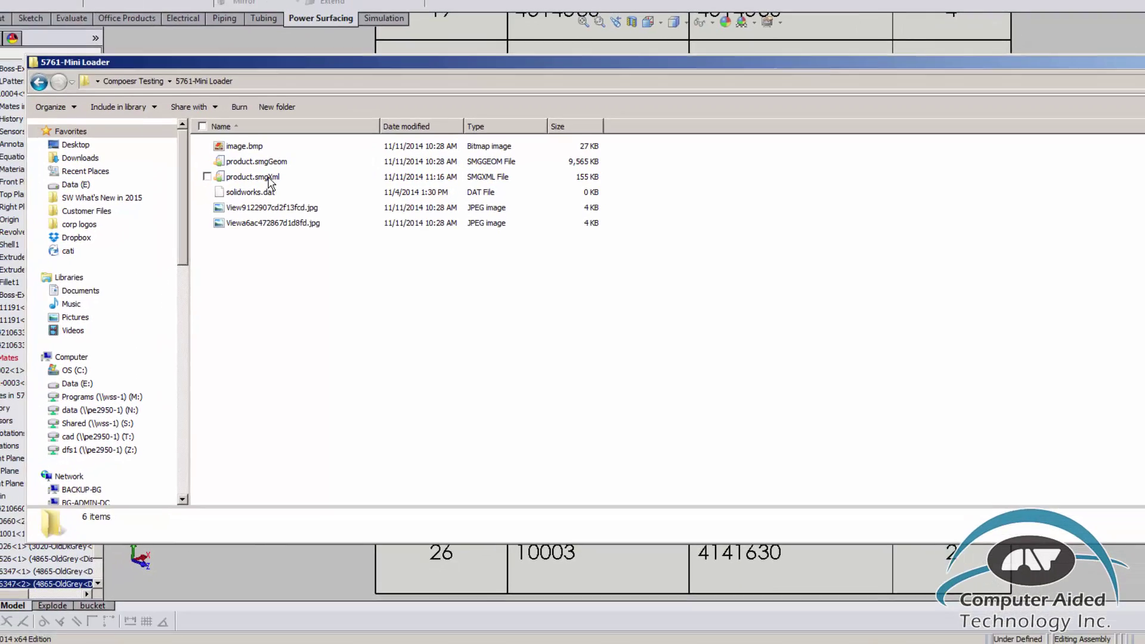
click(233, 165)
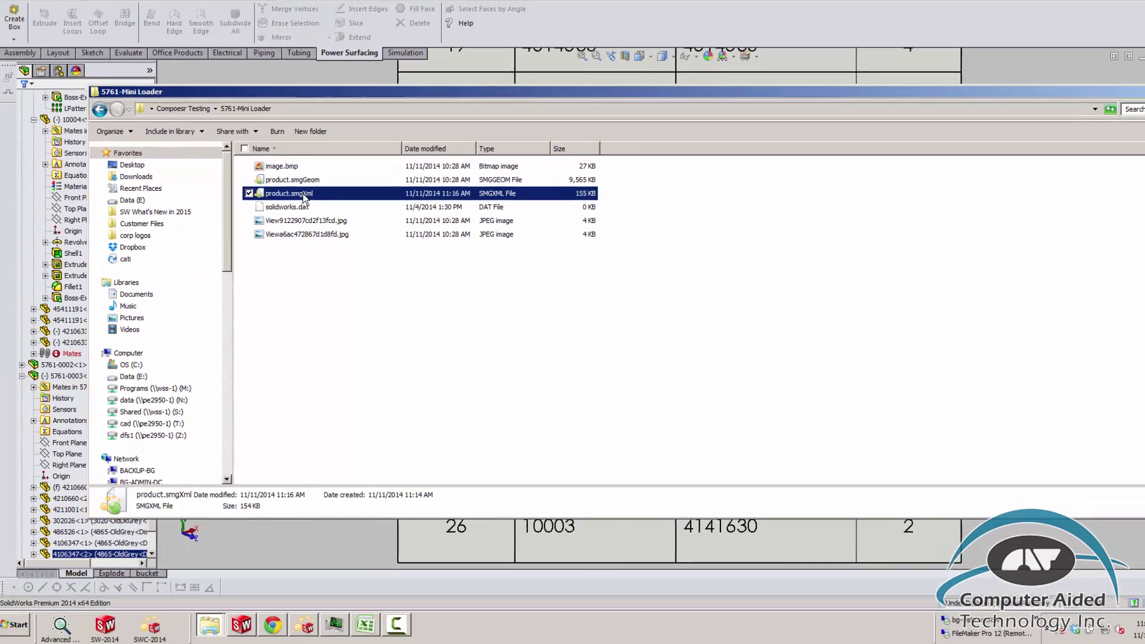
double_click(316, 203)
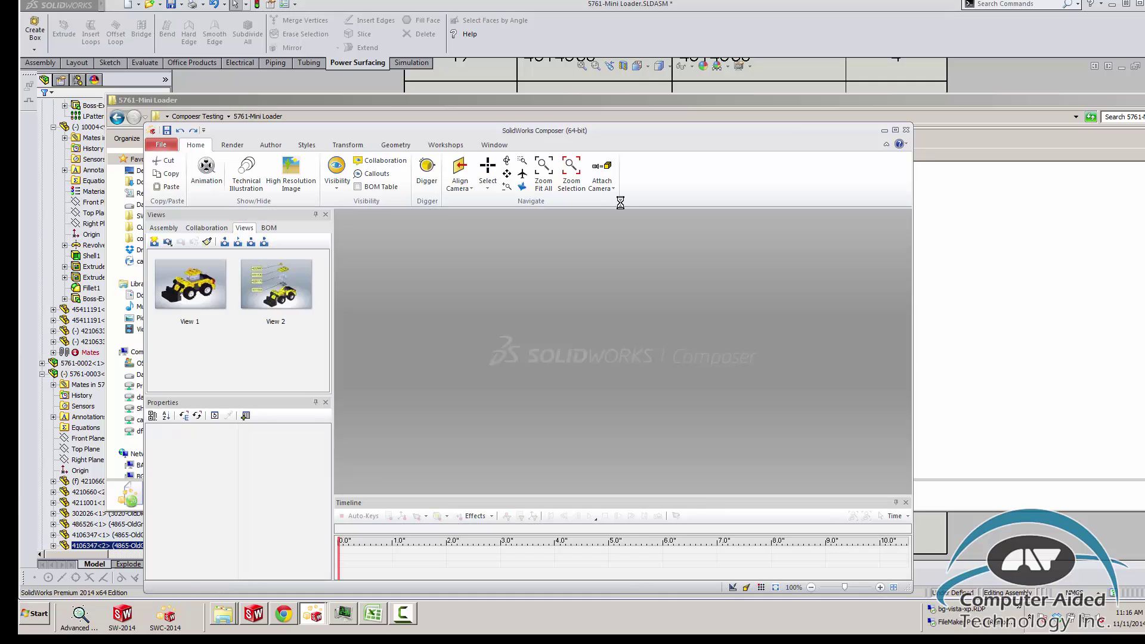
click(894, 130)
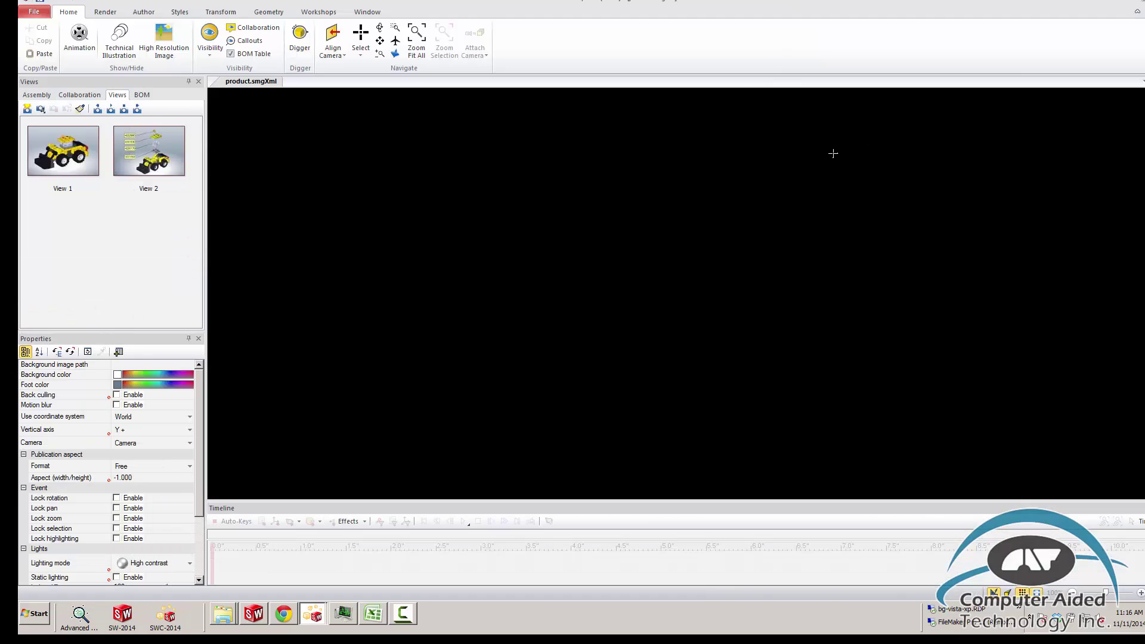
Step: Check the part numbers in View 2's callouts, the grey plate's name property and the assembly tree
click(158, 149)
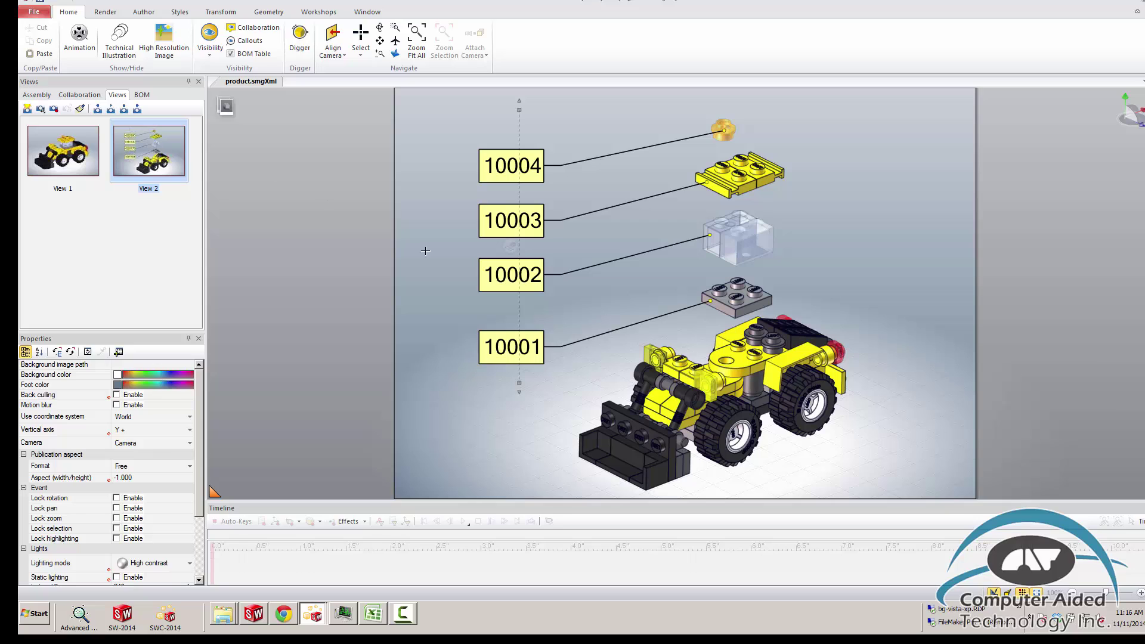
click(765, 288)
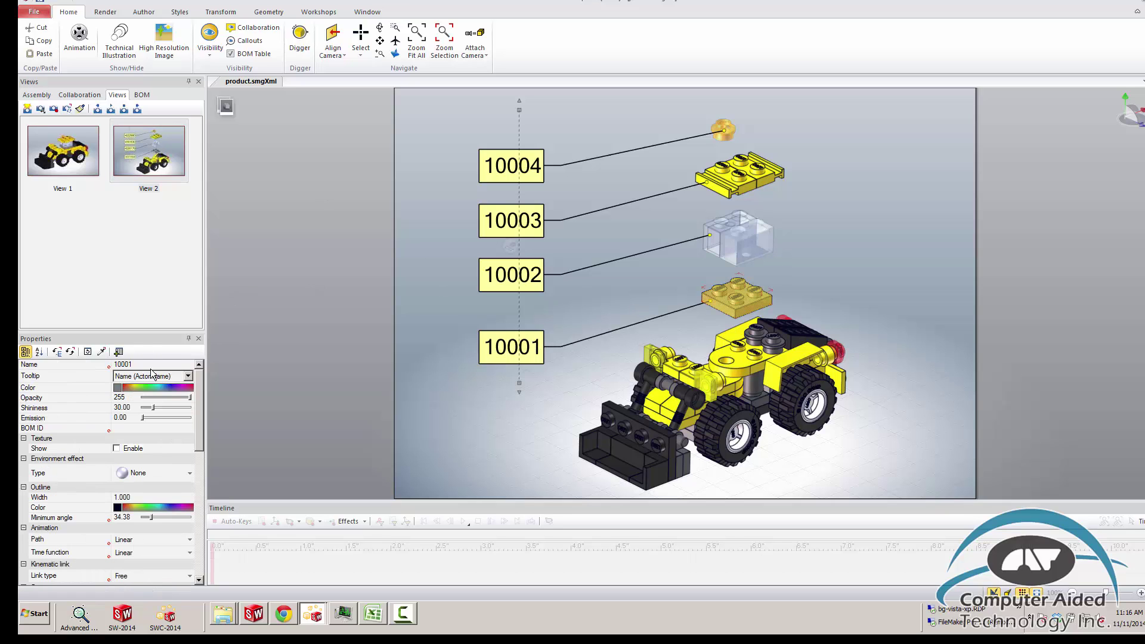
click(36, 96)
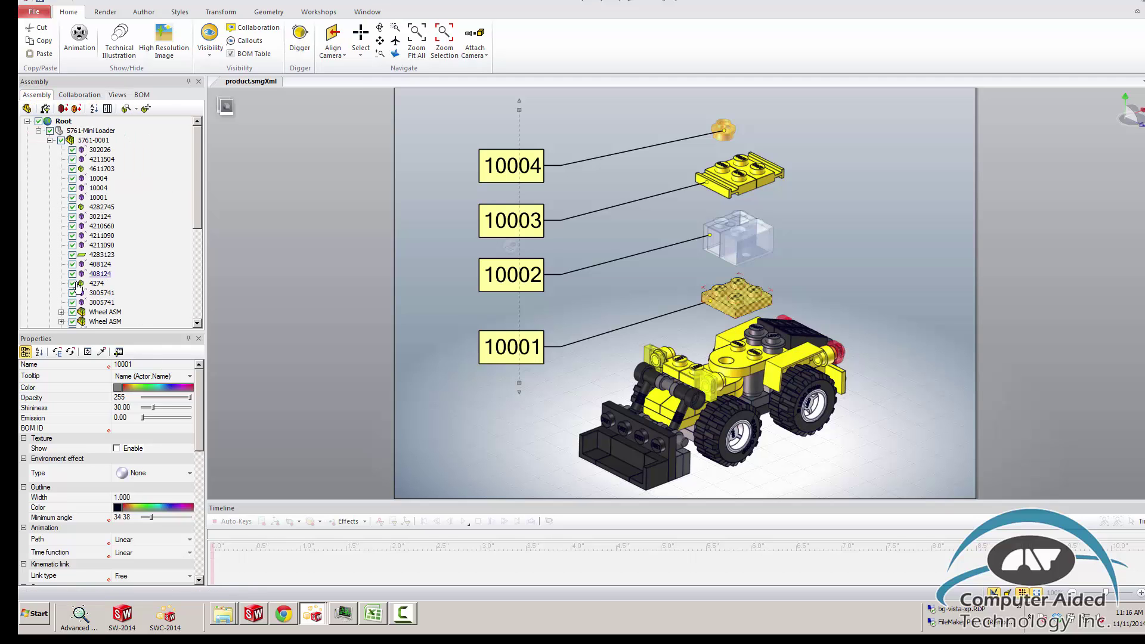